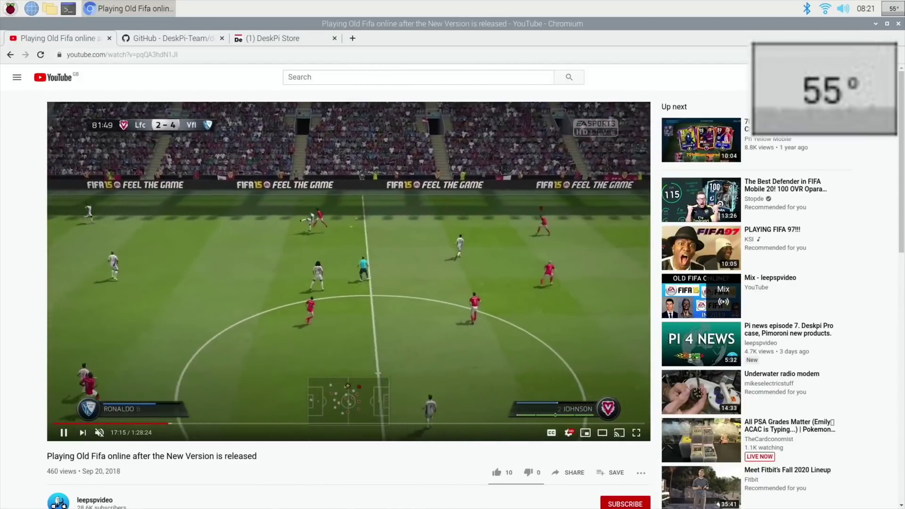
Step: Minimize the Chromium window playing the old FIFA YouTube video to reveal the desktop
{"action": "left_click", "coordinate": [875, 24]}
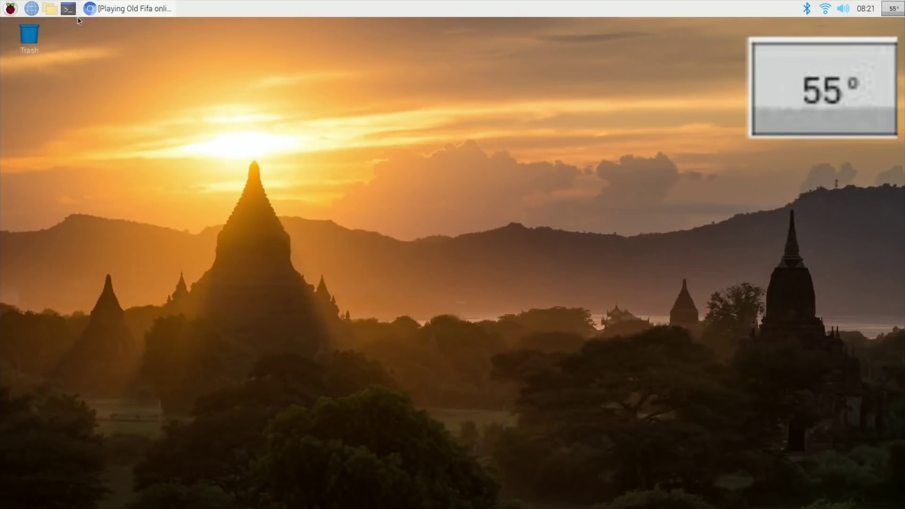
Step: Run neofetch in a new LXTerminal window, then close Chromium's YouTube tab
{"action": "left_click", "coordinate": [69, 13]}
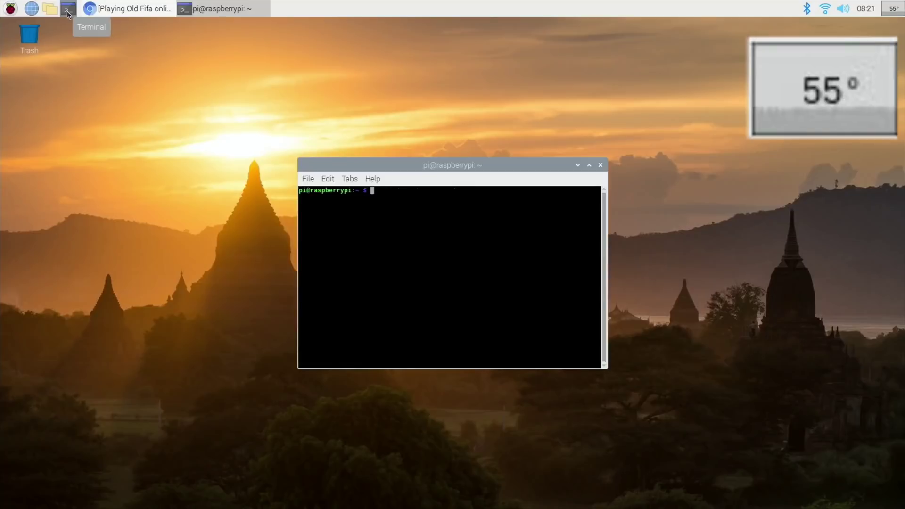
{"action": "type", "text": "neo"}
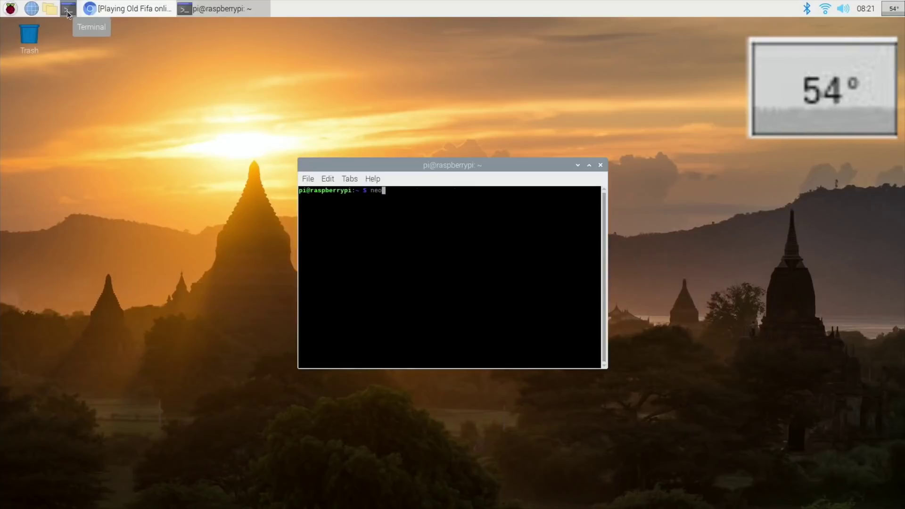
{"action": "type", "text": "fetch"}
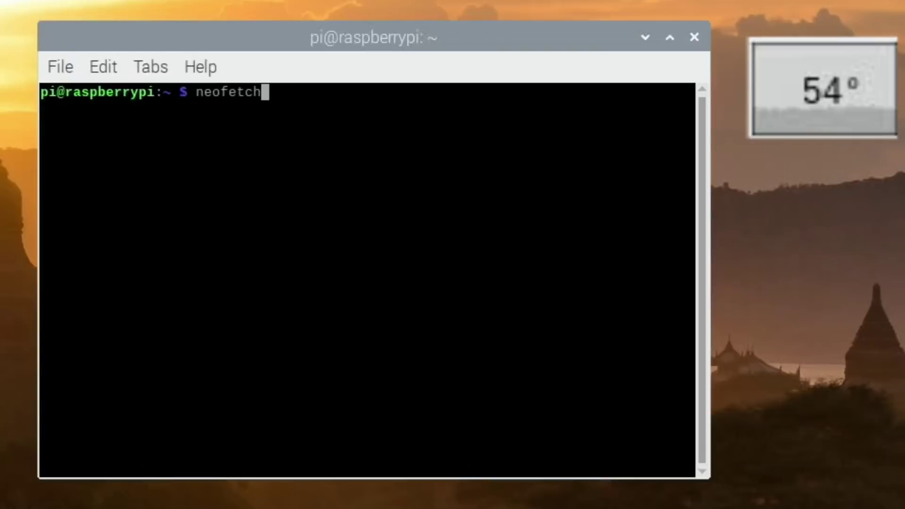
{"action": "key", "text": "Return"}
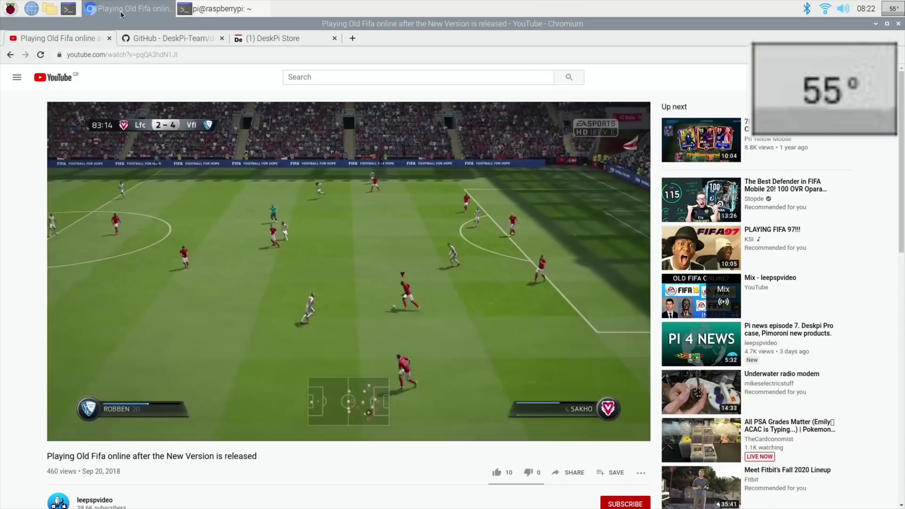
{"action": "left_click", "coordinate": [109, 38]}
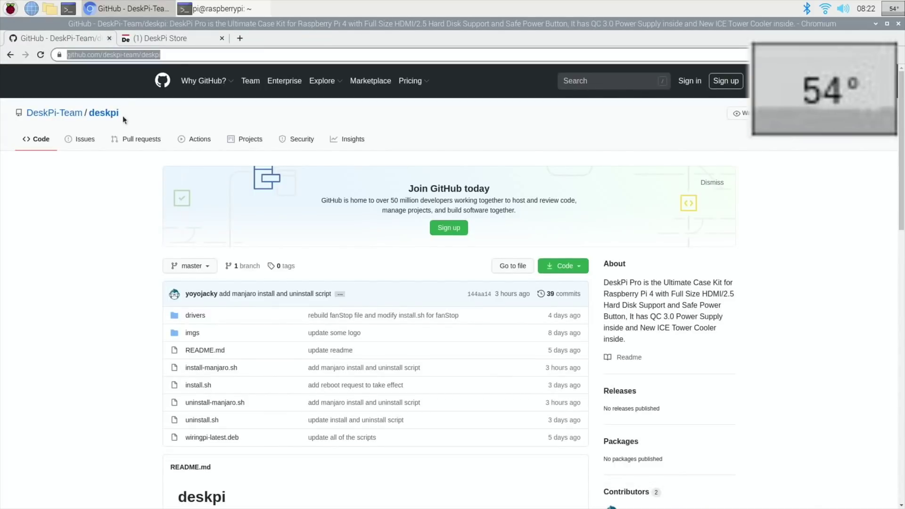
{"action": "left_click", "coordinate": [154, 39]}
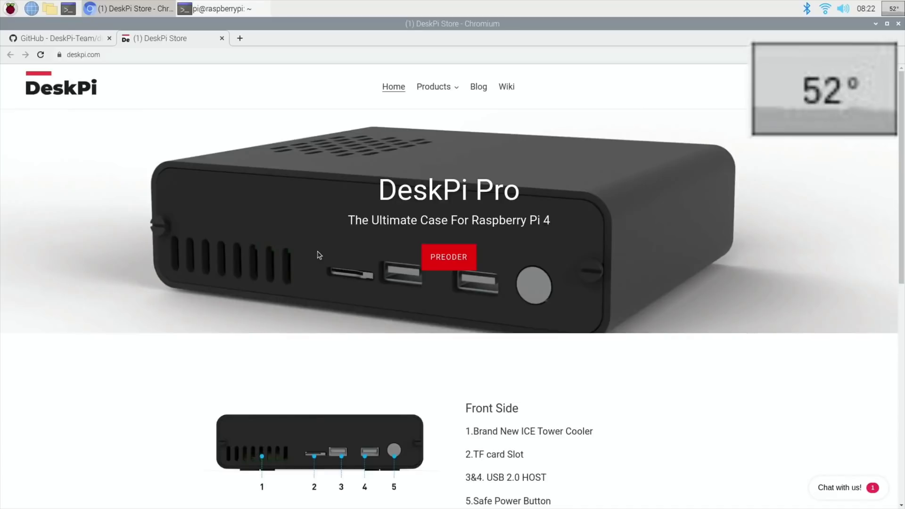
{"action": "scroll", "coordinate": [355, 325], "scroll_direction": "down", "scroll_amount": 1}
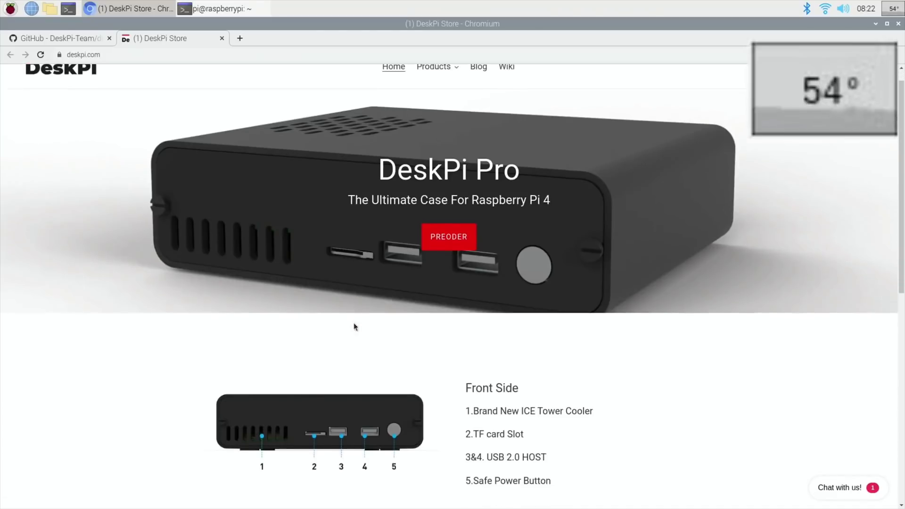
{"action": "scroll", "coordinate": [354, 324], "scroll_direction": "down", "scroll_amount": 5}
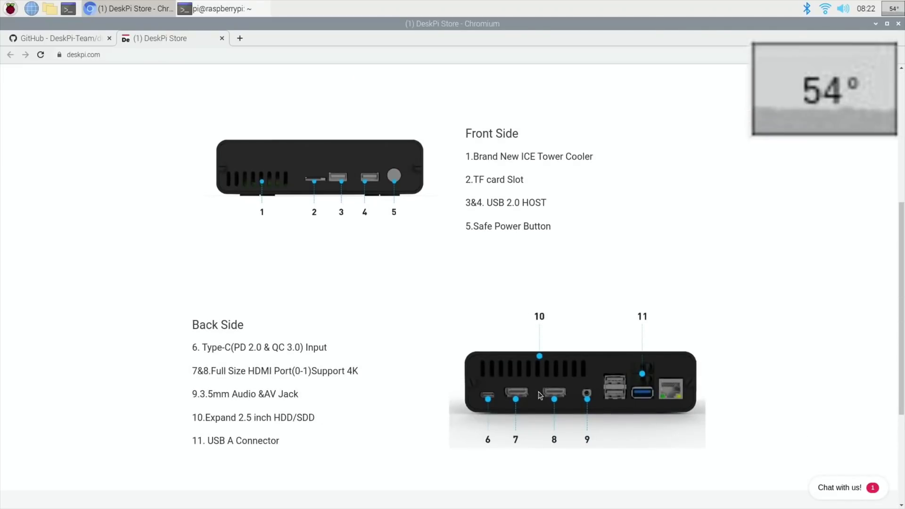
{"action": "scroll", "coordinate": [661, 379], "scroll_direction": "down", "scroll_amount": 2}
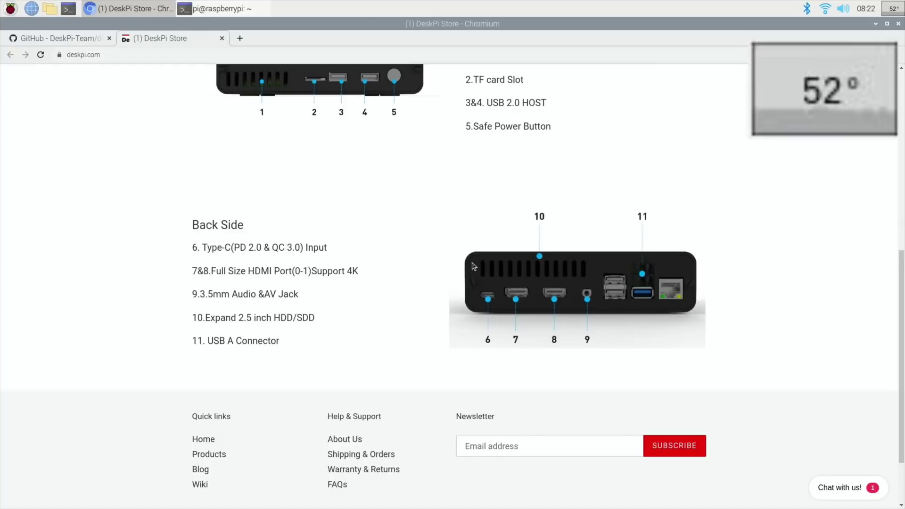
{"action": "scroll", "coordinate": [398, 263], "scroll_direction": "up", "scroll_amount": 3}
{"action": "scroll", "coordinate": [399, 265], "scroll_direction": "up", "scroll_amount": 12}
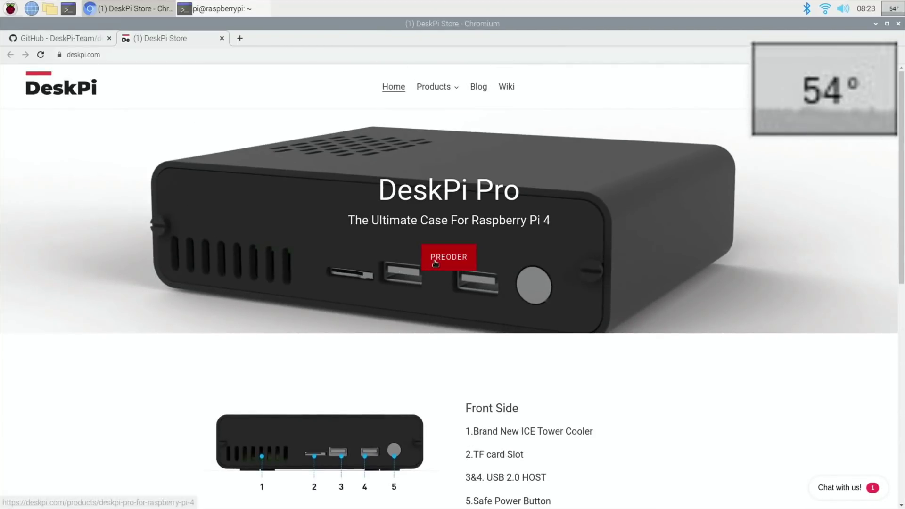
{"action": "scroll", "coordinate": [275, 289], "scroll_direction": "down", "scroll_amount": 6}
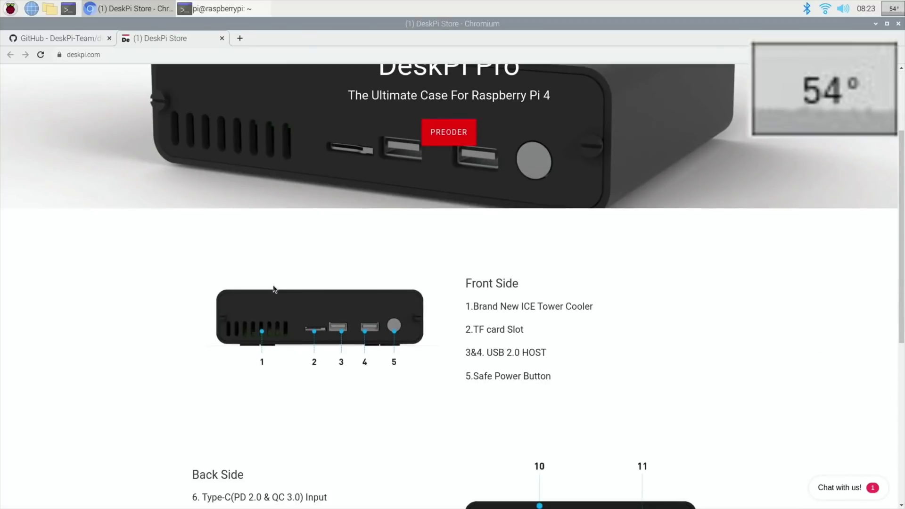
{"action": "scroll", "coordinate": [275, 290], "scroll_direction": "down", "scroll_amount": 3}
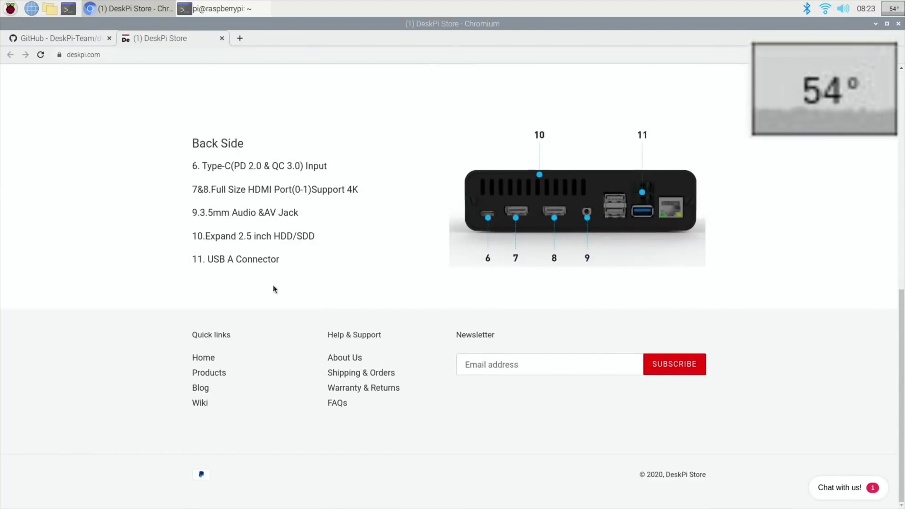
{"action": "scroll", "coordinate": [273, 289], "scroll_direction": "up", "scroll_amount": 10}
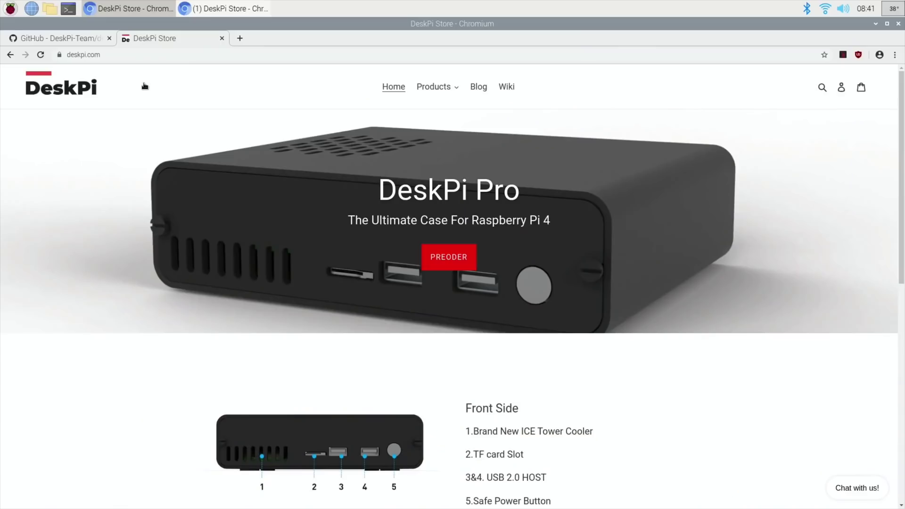
Step: Switch to the DeskPi-Team/deskpi GitHub tab and skim the README's install and uninstall steps
{"action": "left_click", "coordinate": [68, 40]}
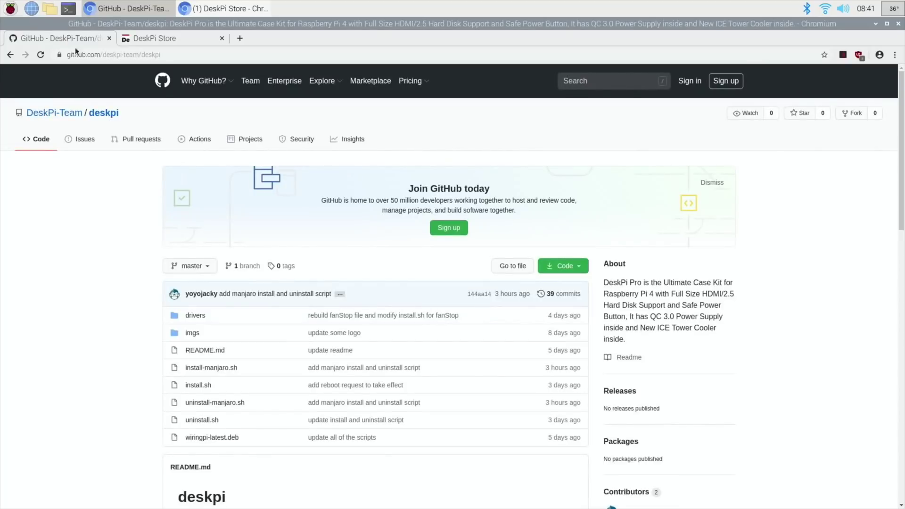
{"action": "scroll", "coordinate": [92, 258], "scroll_direction": "down", "scroll_amount": 4}
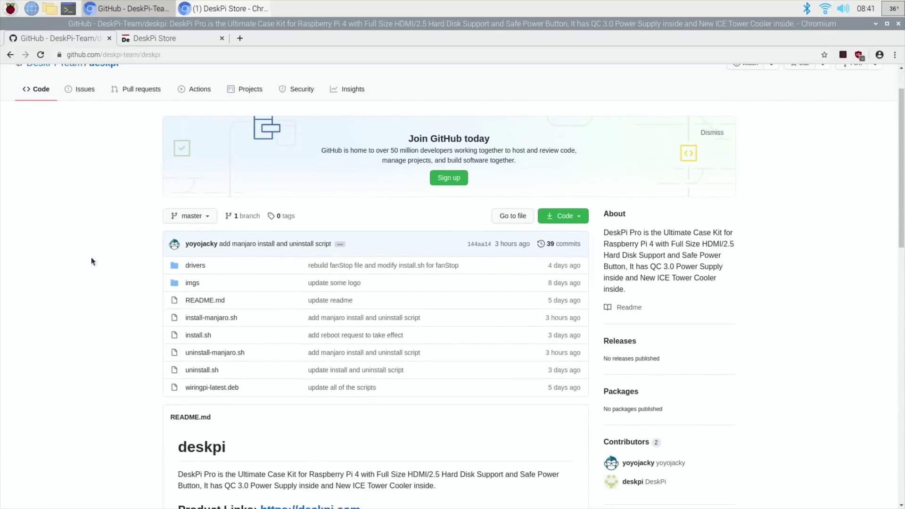
{"action": "scroll", "coordinate": [92, 257], "scroll_direction": "down", "scroll_amount": 8}
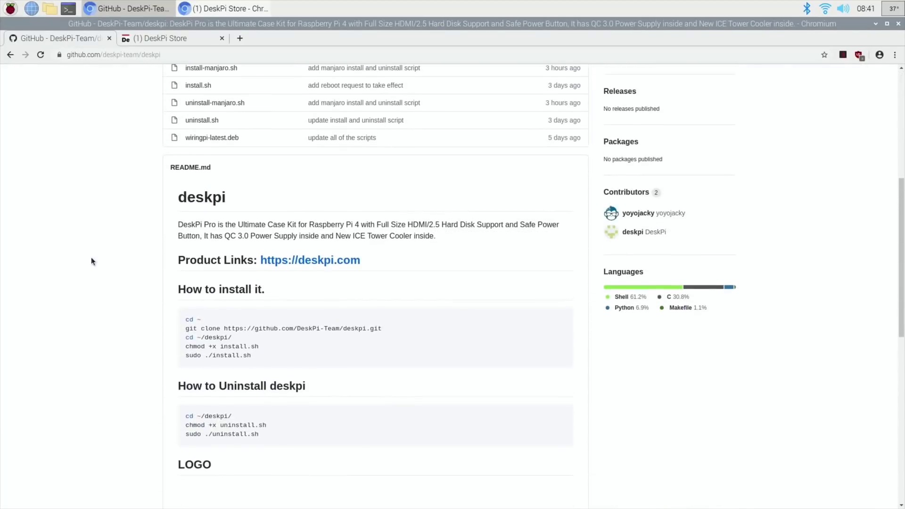
{"action": "scroll", "coordinate": [91, 257], "scroll_direction": "up", "scroll_amount": 12}
{"action": "scroll", "coordinate": [285, 302], "scroll_direction": "down", "scroll_amount": 15}
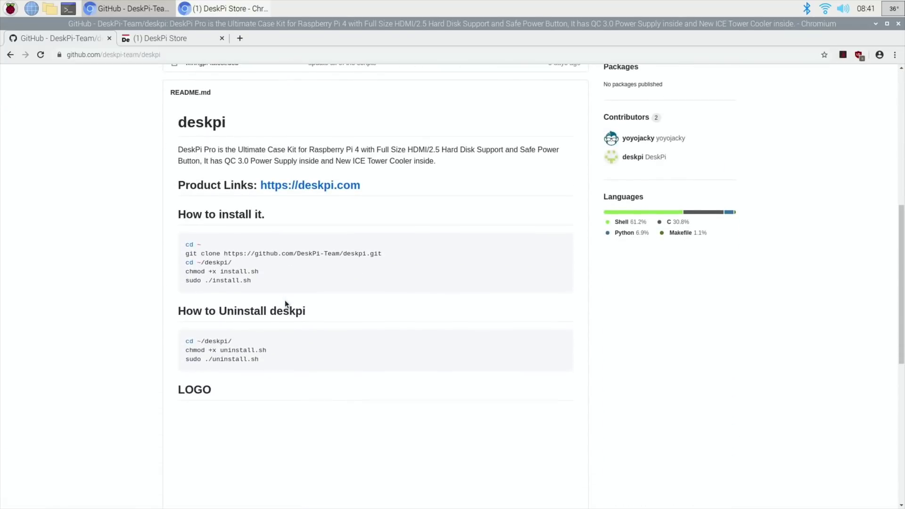
{"action": "scroll", "coordinate": [284, 301], "scroll_direction": "up", "scroll_amount": 16}
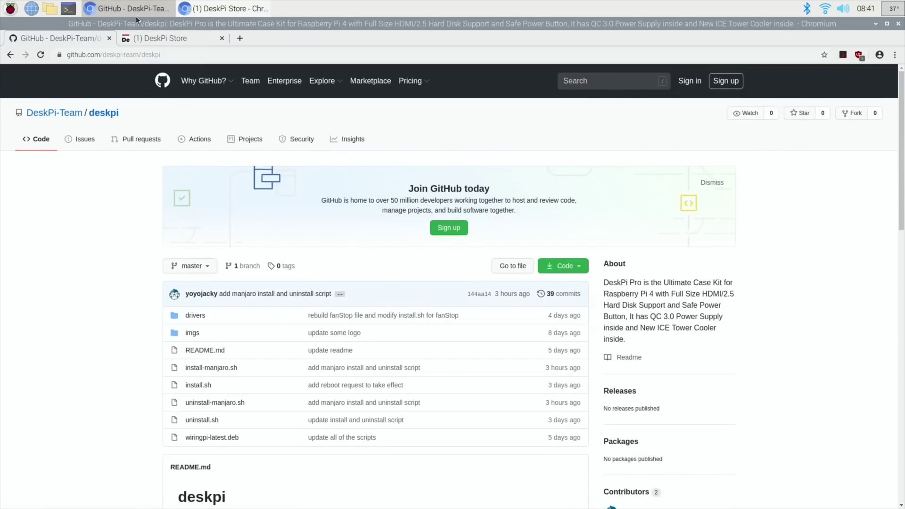
Step: Return to the DeskPi store page, review the front and back port descriptions, then close Chromium
{"action": "left_click", "coordinate": [134, 12]}
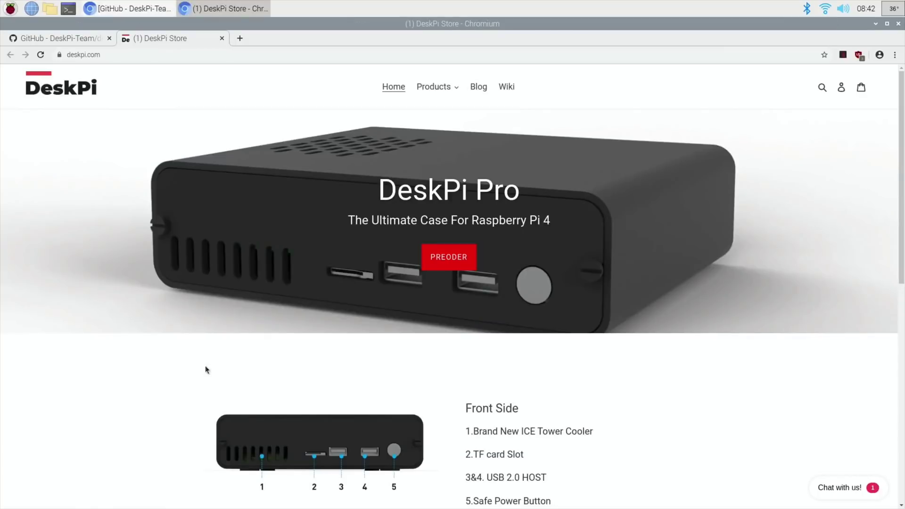
{"action": "scroll", "coordinate": [206, 370], "scroll_direction": "down", "scroll_amount": 4}
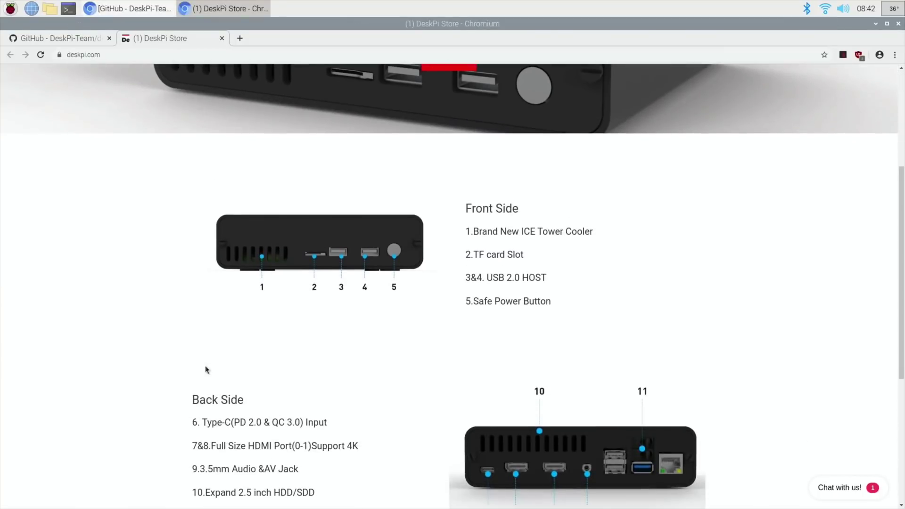
{"action": "scroll", "coordinate": [206, 369], "scroll_direction": "up", "scroll_amount": 3}
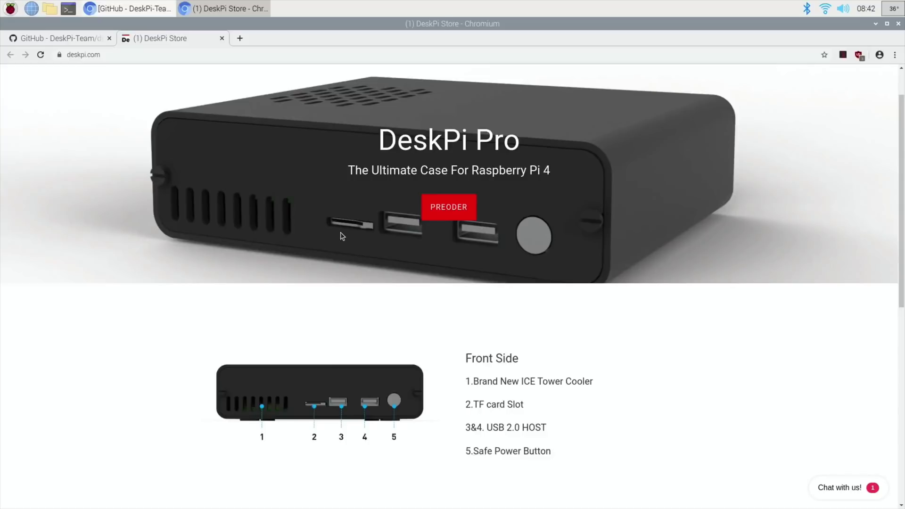
{"action": "scroll", "coordinate": [194, 288], "scroll_direction": "down", "scroll_amount": 3}
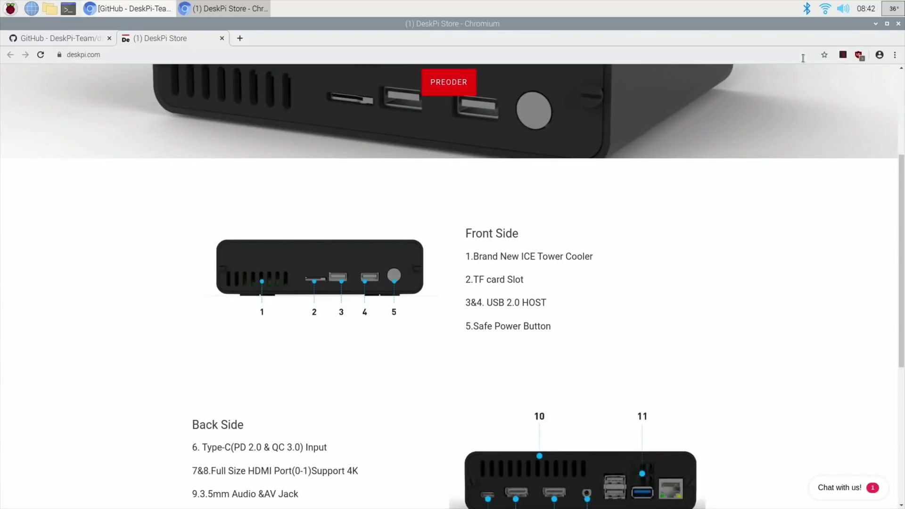
{"action": "left_click", "coordinate": [898, 24]}
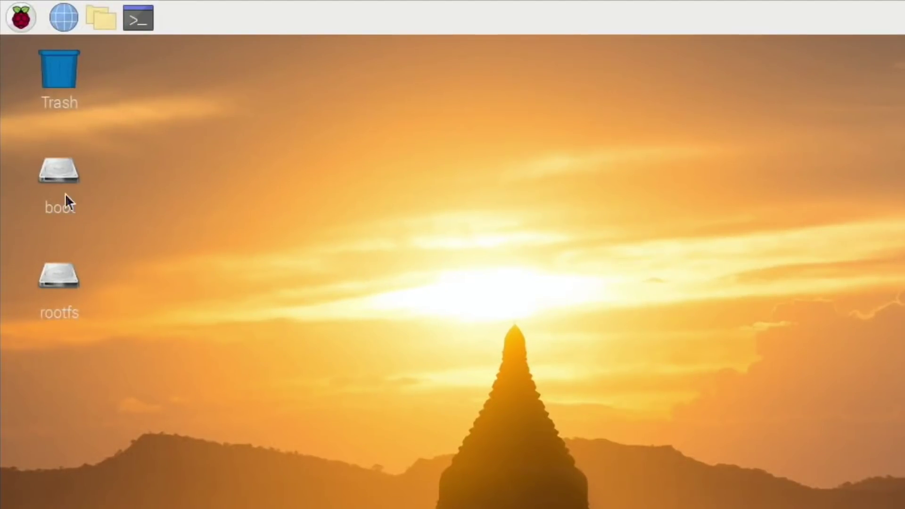
{"action": "double_click", "coordinate": [55, 171]}
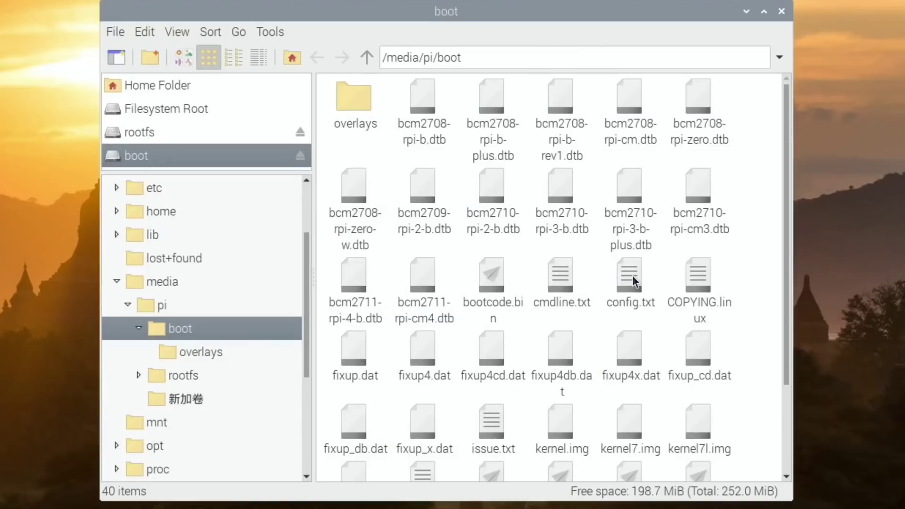
{"action": "left_click", "coordinate": [572, 279]}
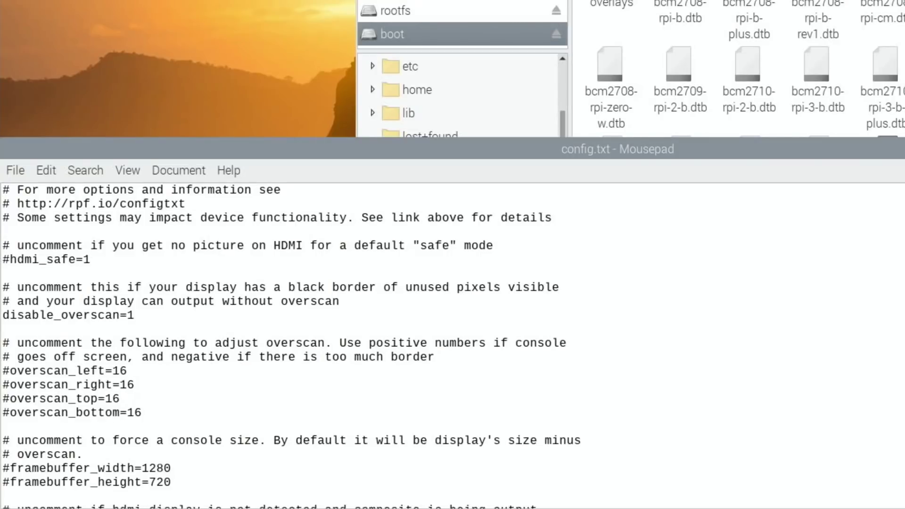
{"action": "key", "text": "ctrl+q"}
{"action": "left_click", "coordinate": [670, 111]}
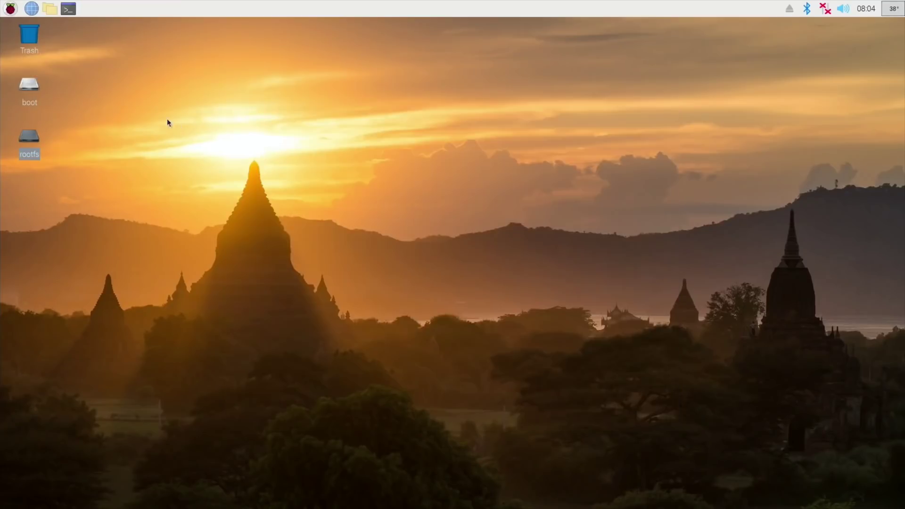
Step: Browse to /home/pi/deskpi/drivers/python in the file manager and open pwmControlFan.py in Thonny
{"action": "left_click", "coordinate": [50, 10]}
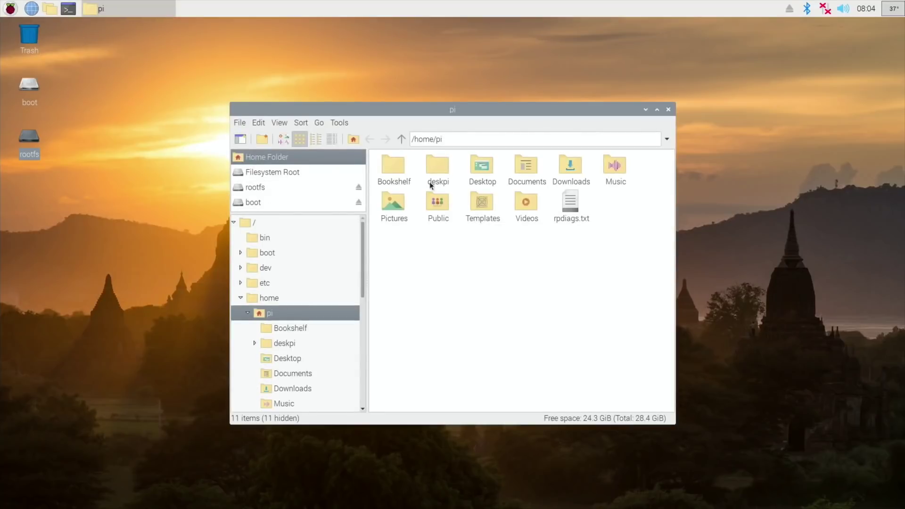
{"action": "double_click", "coordinate": [437, 168]}
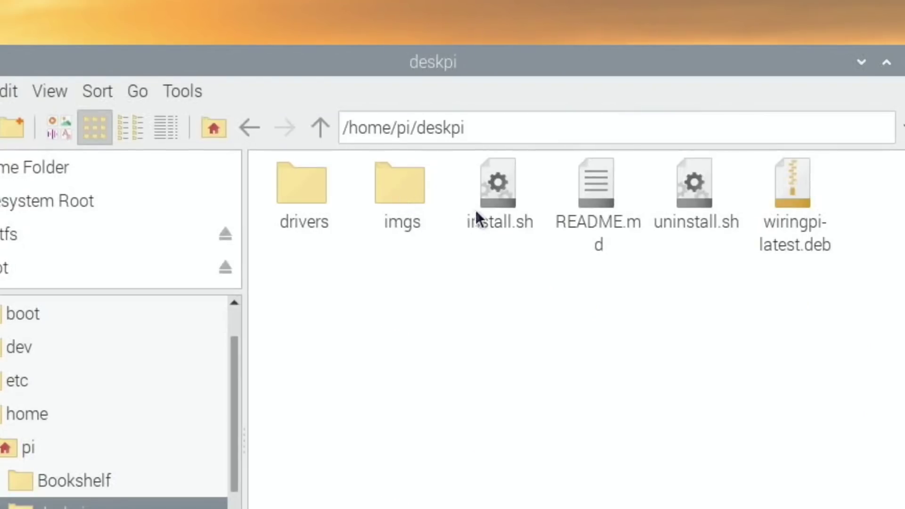
{"action": "double_click", "coordinate": [300, 188]}
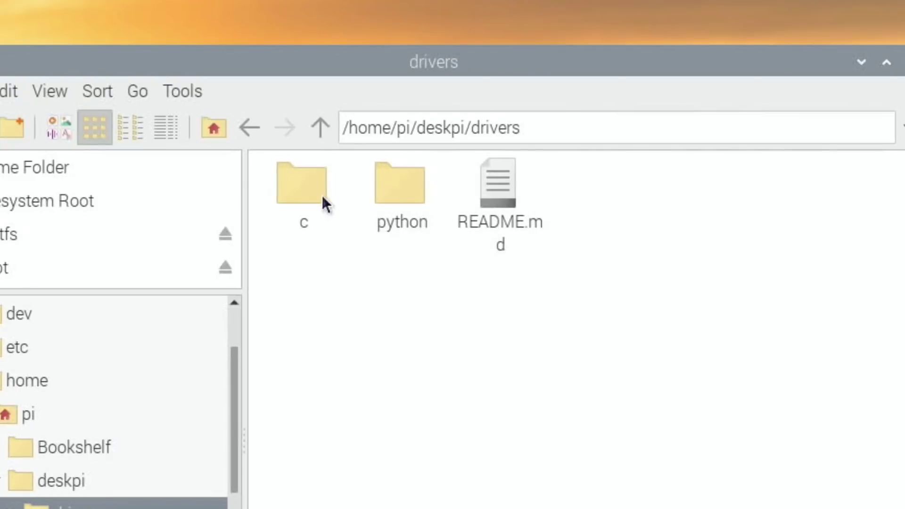
{"action": "double_click", "coordinate": [401, 201]}
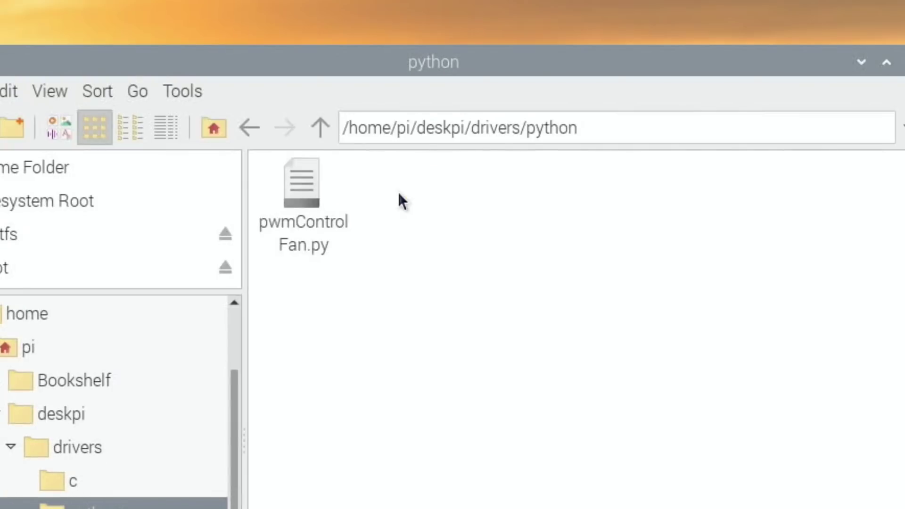
{"action": "left_click", "coordinate": [297, 197]}
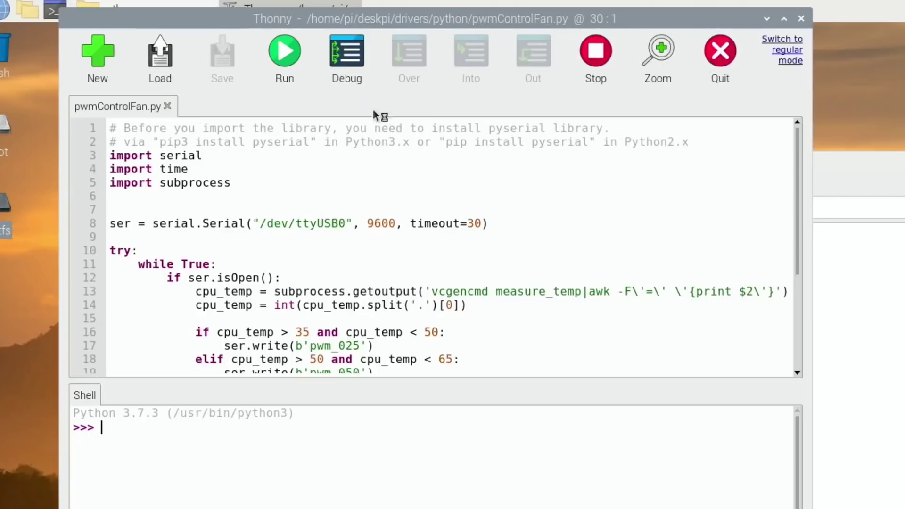
Step: Run pwmControlFan.py in Thonny and scroll through its temperature-to-fan-speed rules
{"action": "left_click", "coordinate": [285, 62]}
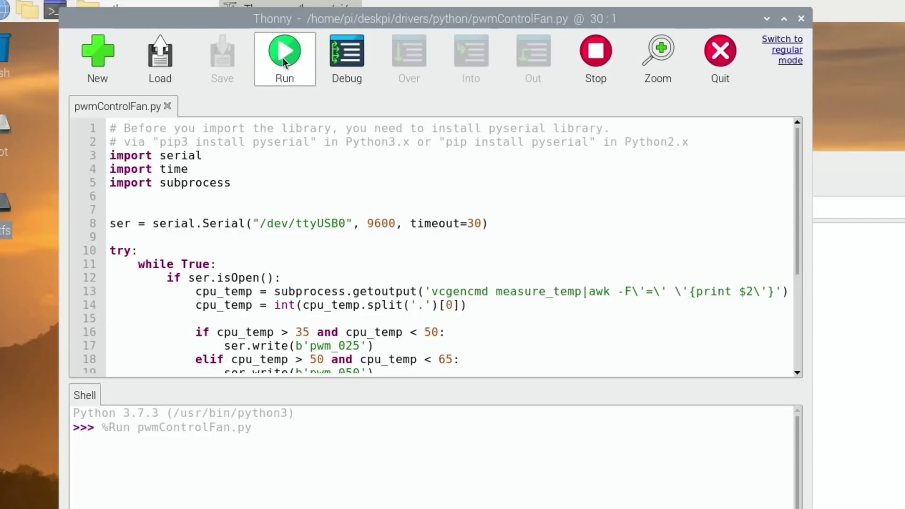
{"action": "scroll", "coordinate": [400, 251], "scroll_direction": "down", "scroll_amount": 3}
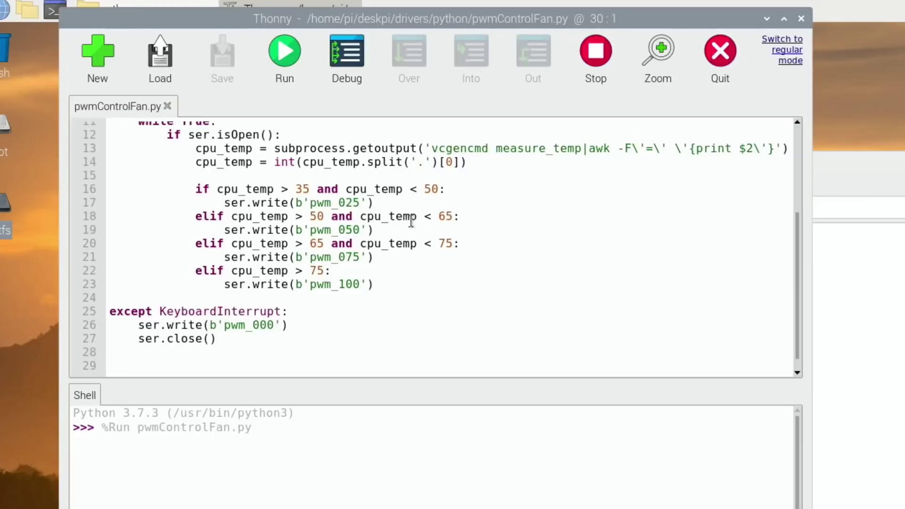
{"action": "scroll", "coordinate": [358, 257], "scroll_direction": "down", "scroll_amount": 1}
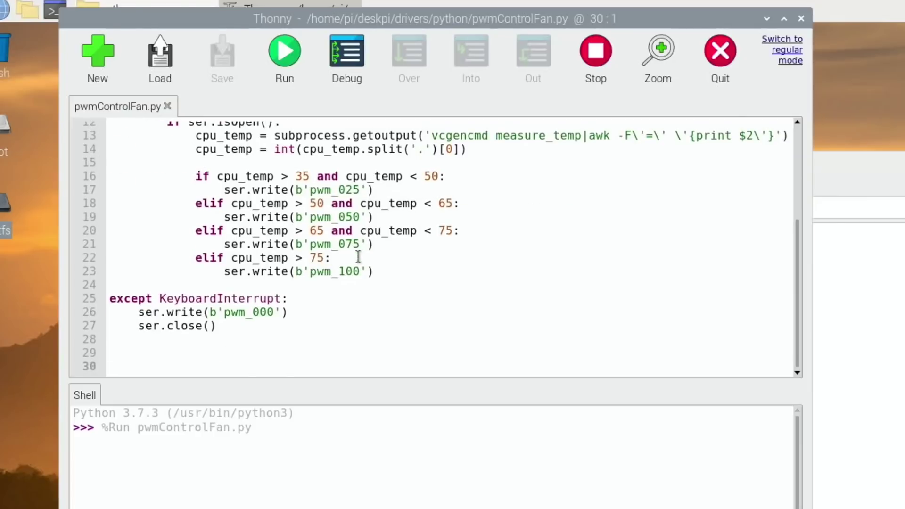
{"action": "scroll", "coordinate": [358, 257], "scroll_direction": "up", "scroll_amount": 4}
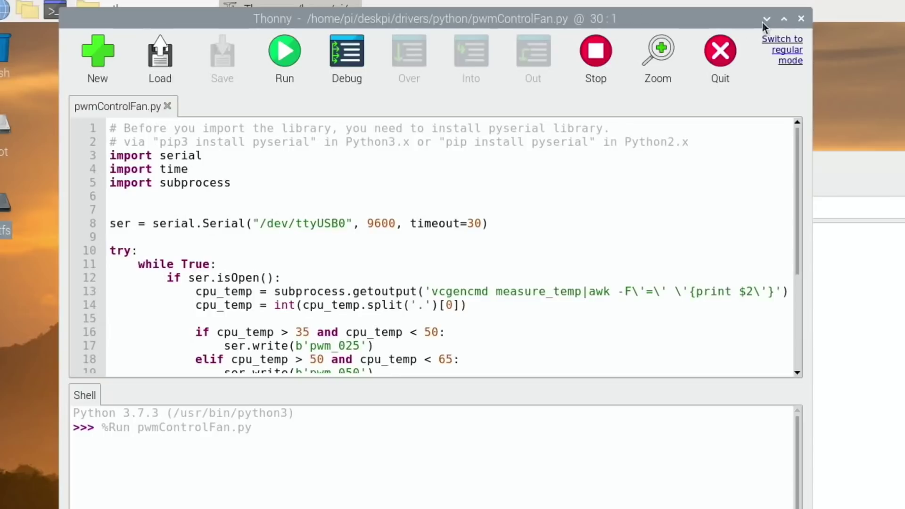
Step: Close Thonny, go up to the drivers folder and open README.md in Mousepad
{"action": "left_click", "coordinate": [802, 18]}
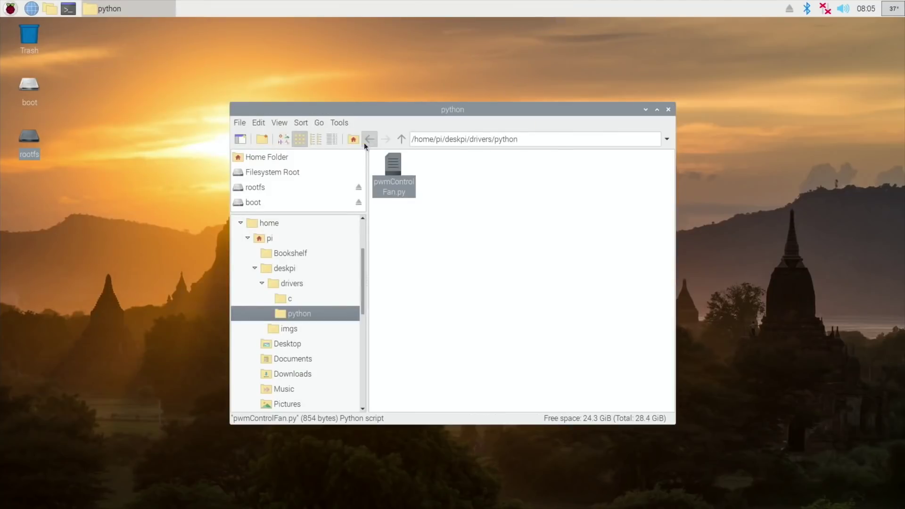
{"action": "left_click", "coordinate": [402, 138]}
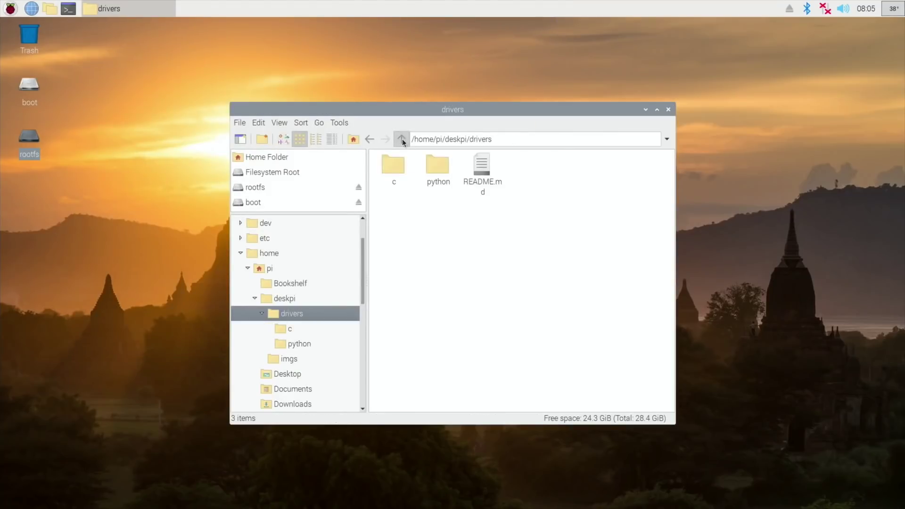
{"action": "left_click", "coordinate": [480, 169]}
{"action": "double_click", "coordinate": [480, 170]}
Step: Read README.md through to the end, then close Mousepad
{"action": "scroll", "coordinate": [366, 193], "scroll_direction": "down", "scroll_amount": 6}
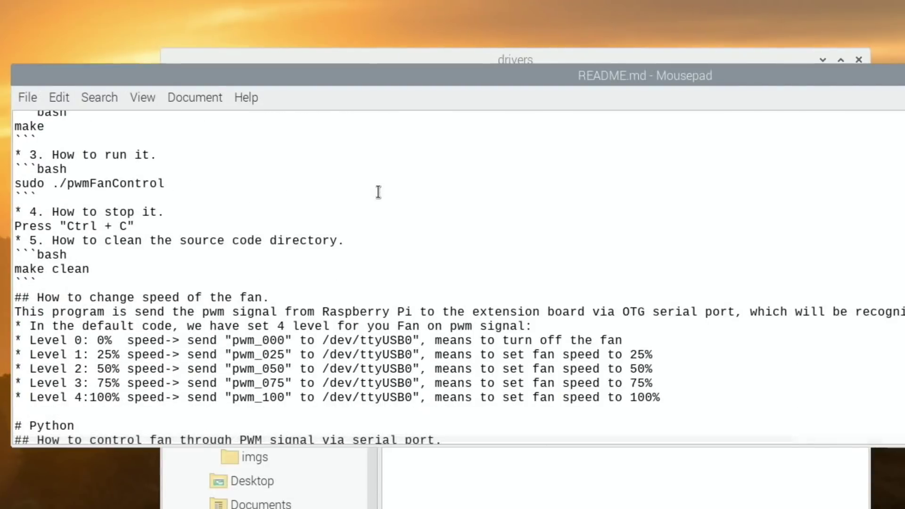
{"action": "scroll", "coordinate": [378, 192], "scroll_direction": "down", "scroll_amount": 7}
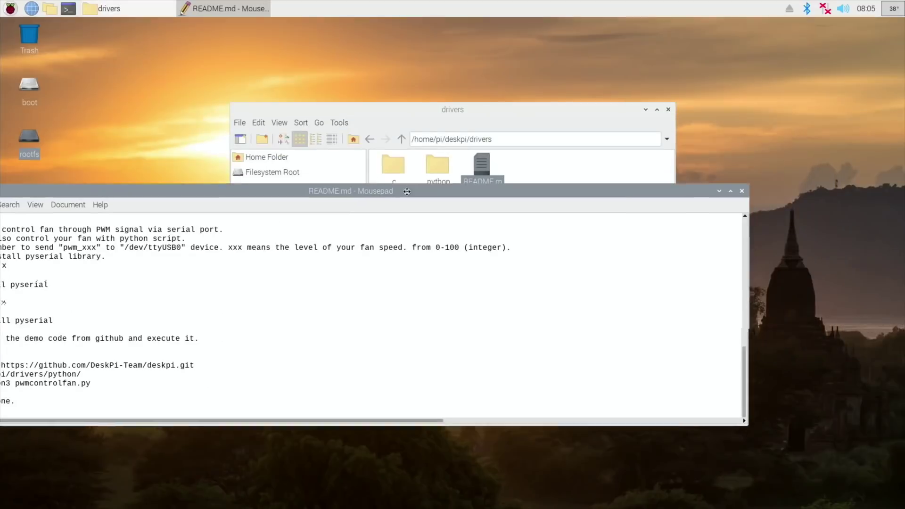
{"action": "left_click", "coordinate": [736, 195]}
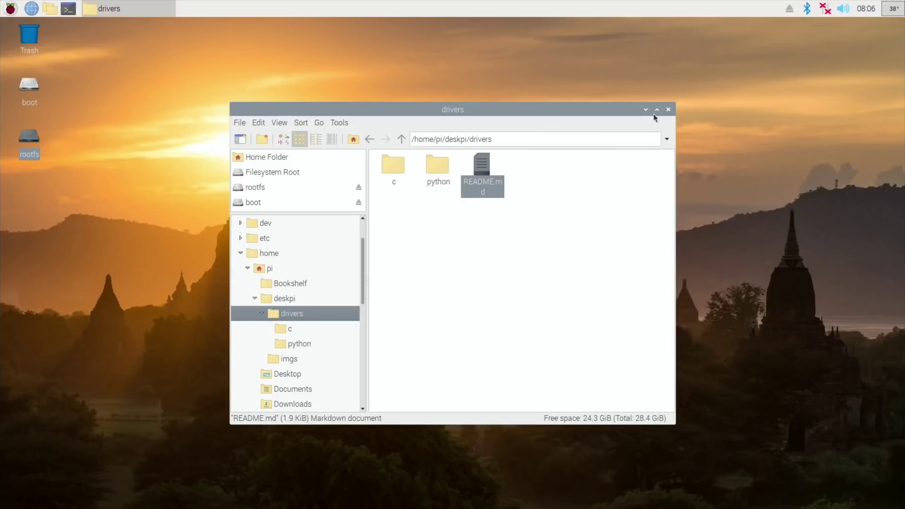
Step: Close the file manager window showing the drivers folder
{"action": "left_click", "coordinate": [668, 109]}
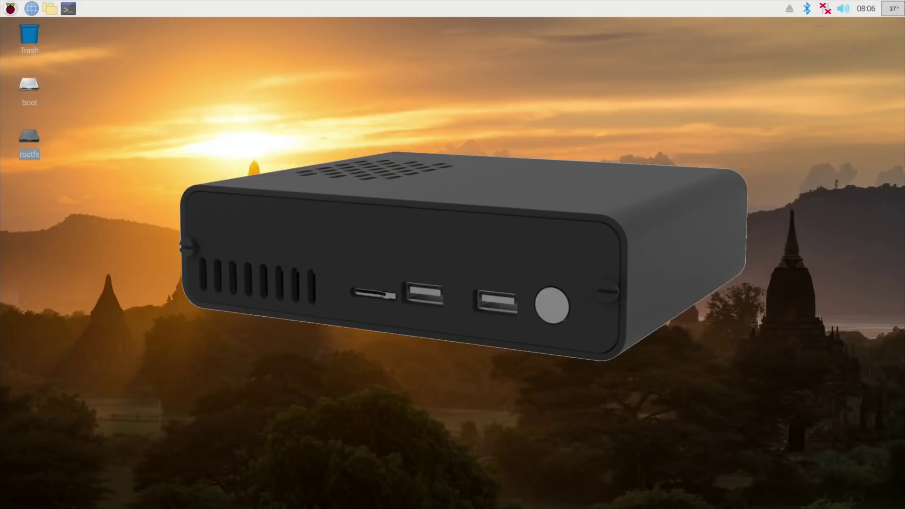